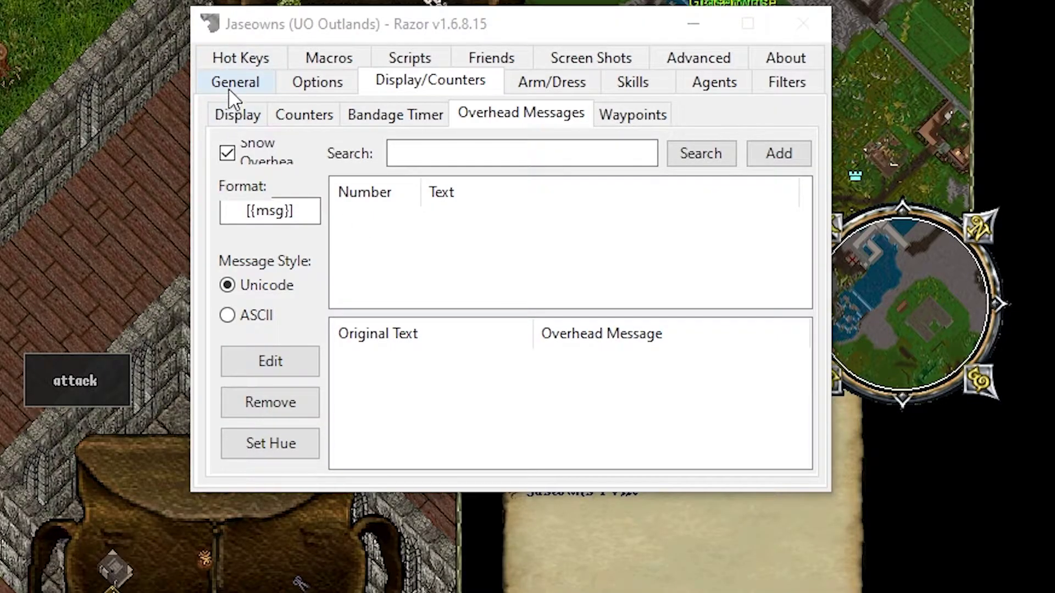
- Show Razor's General tab and keep please_subscribe as the active profile
{"action": "left_click", "coordinate": [235, 84]}
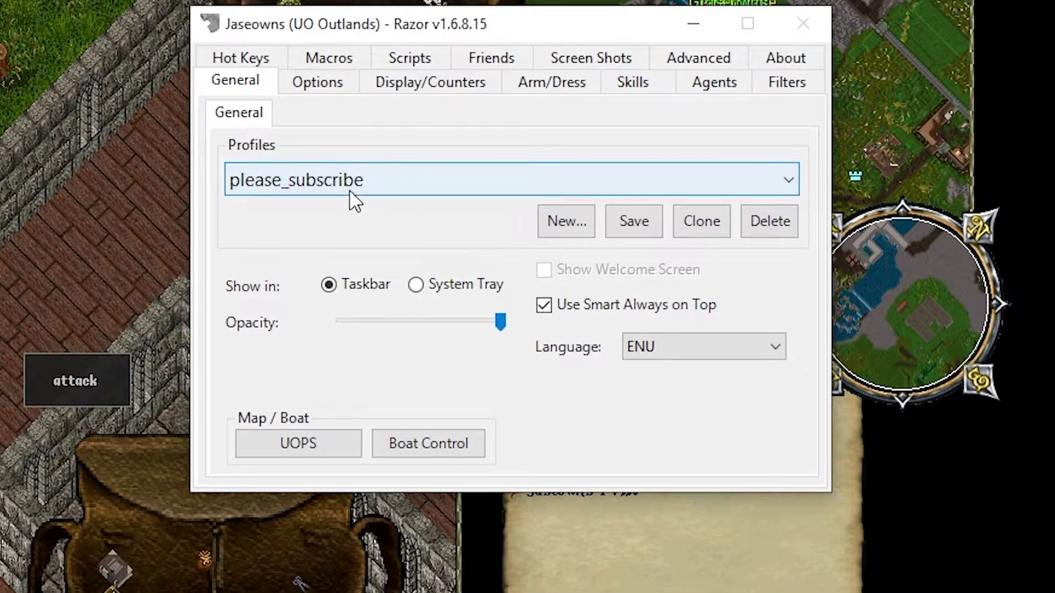
{"action": "left_click", "coordinate": [367, 190]}
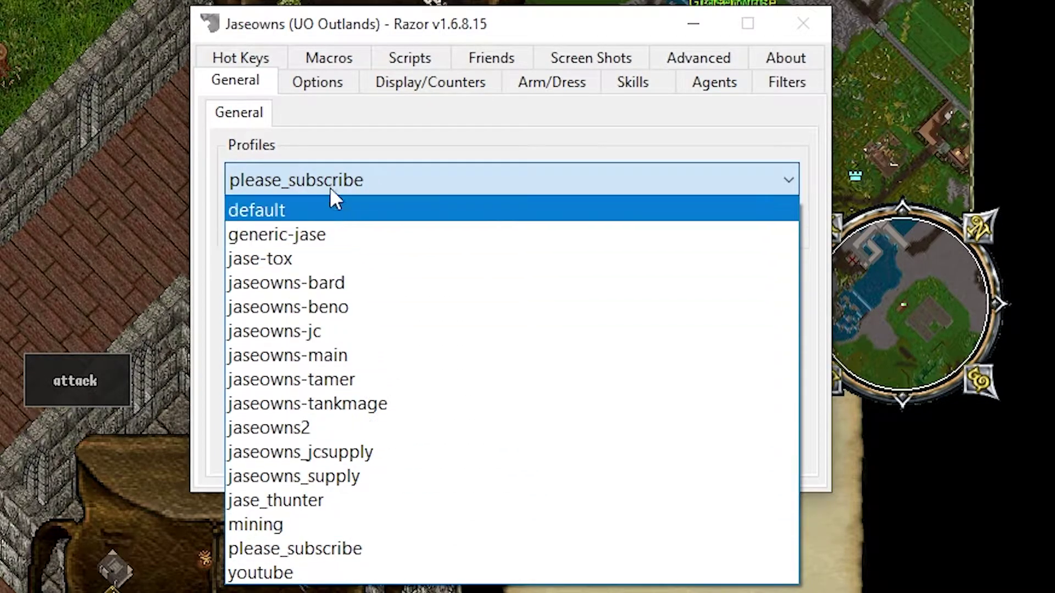
{"action": "left_click", "coordinate": [334, 552]}
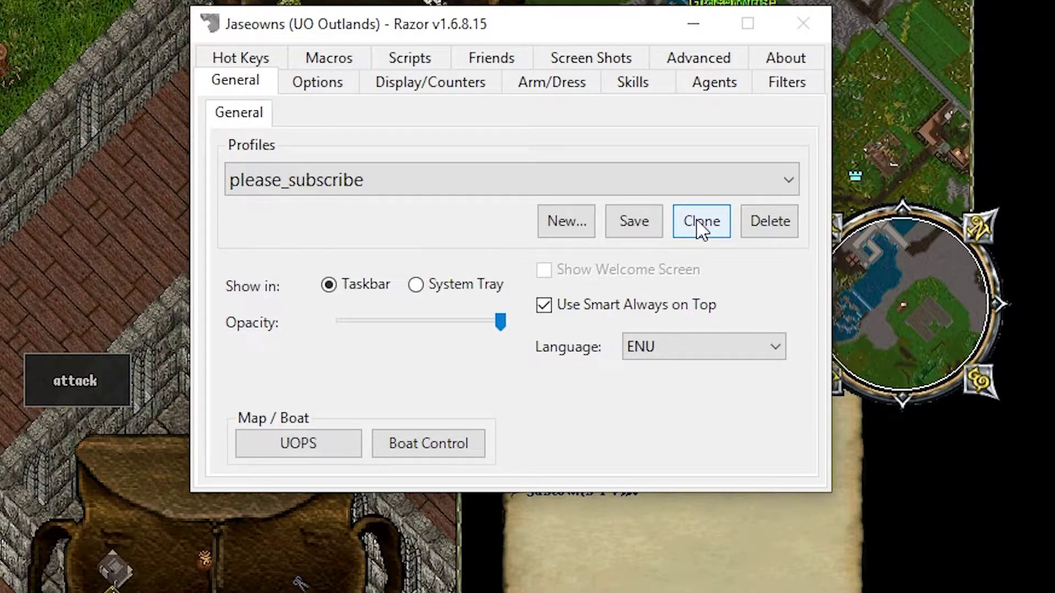
{"action": "left_click", "coordinate": [394, 188]}
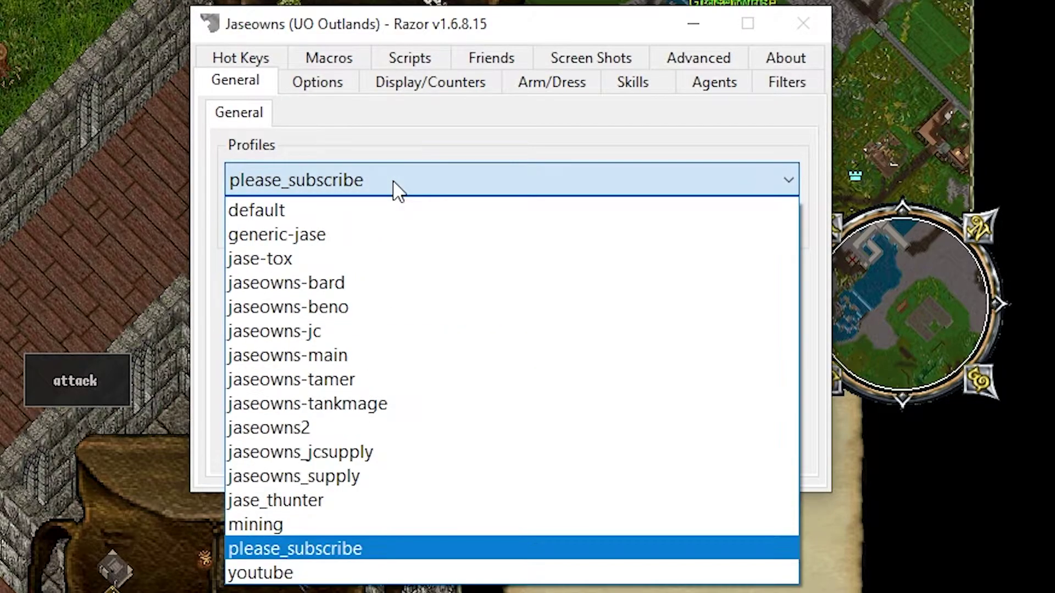
{"action": "left_click", "coordinate": [325, 549]}
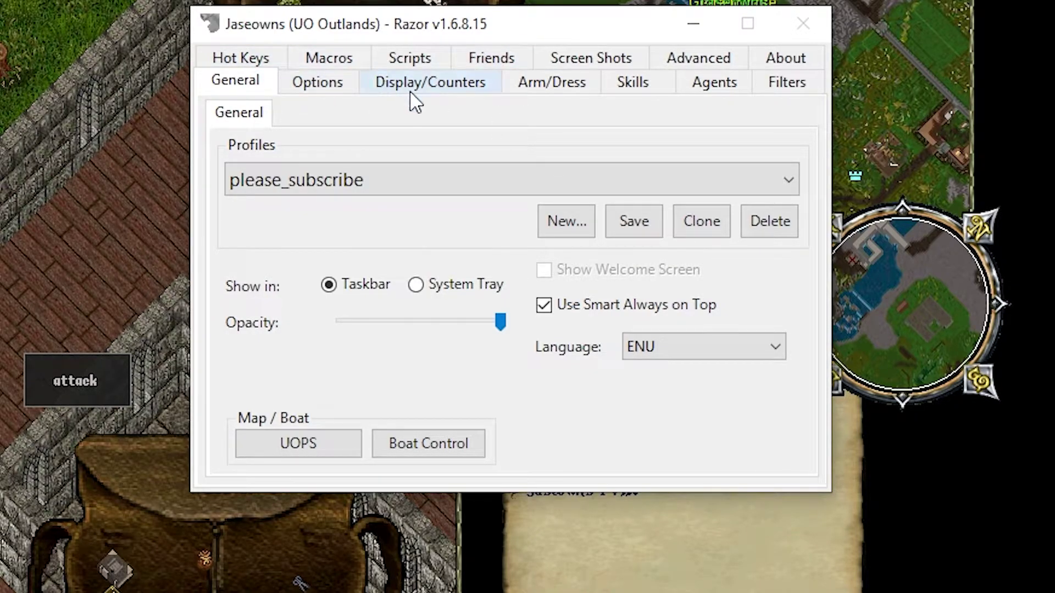
- Browse the Display/Counters sub-pages, ending back on Overhead Messages
{"action": "left_click", "coordinate": [422, 98]}
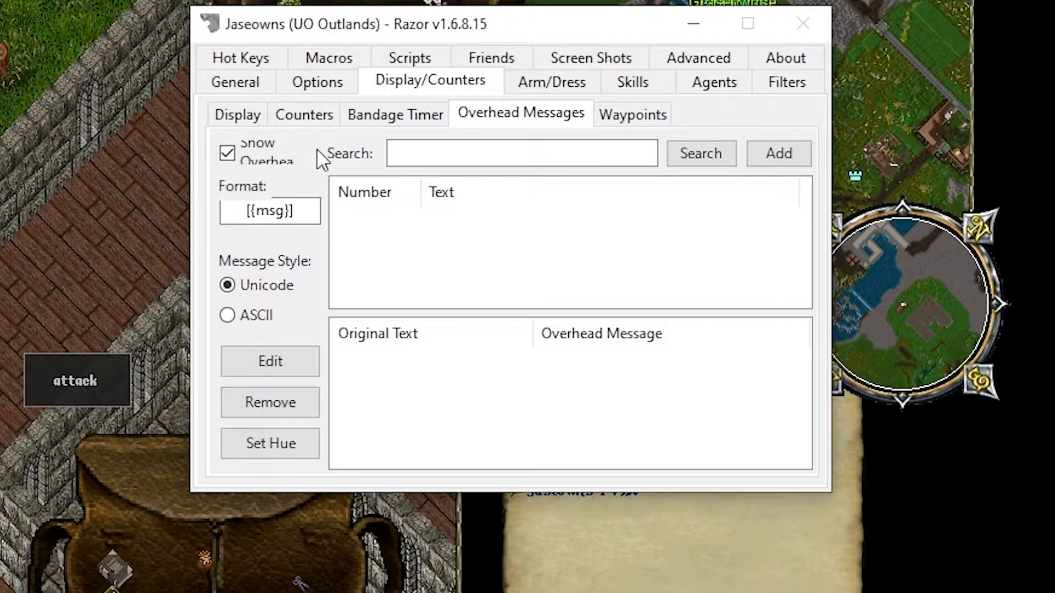
{"action": "left_click", "coordinate": [241, 116]}
{"action": "left_click", "coordinate": [302, 118]}
{"action": "left_click", "coordinate": [369, 118]}
{"action": "left_click", "coordinate": [536, 117]}
{"action": "key", "text": "Right"}
{"action": "left_click", "coordinate": [297, 115]}
{"action": "key", "text": "Left"}
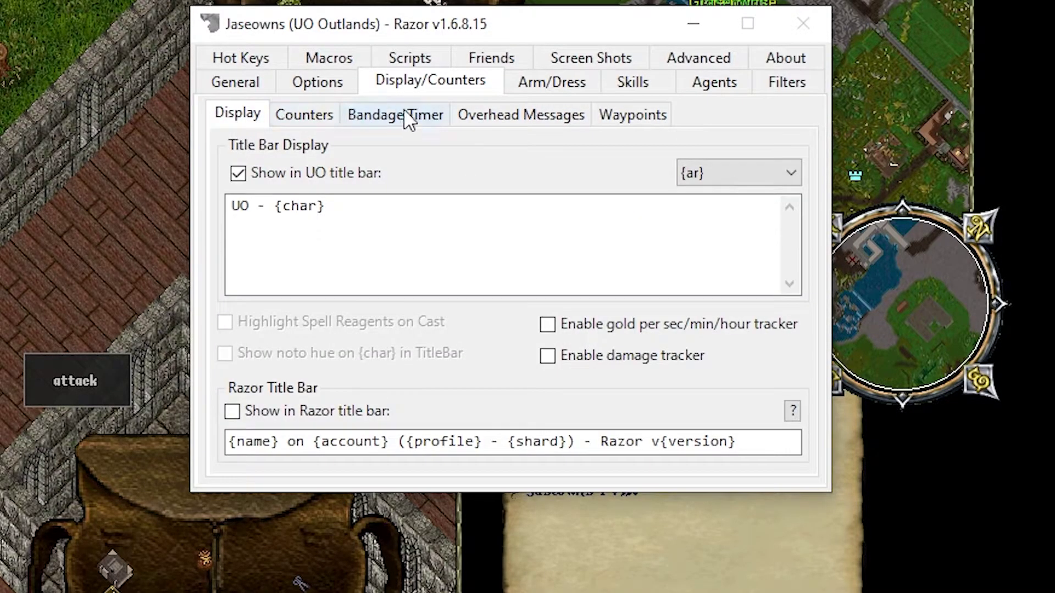
{"action": "left_click", "coordinate": [500, 121]}
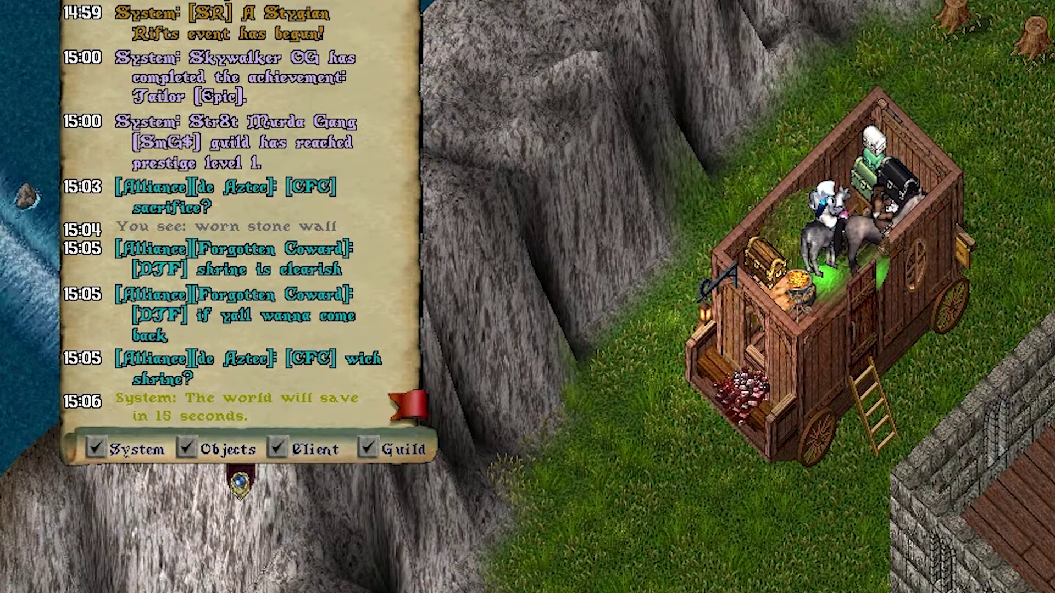
- Bring up and dismiss the character's action options in the game window
{"action": "left_click", "coordinate": [826, 215]}
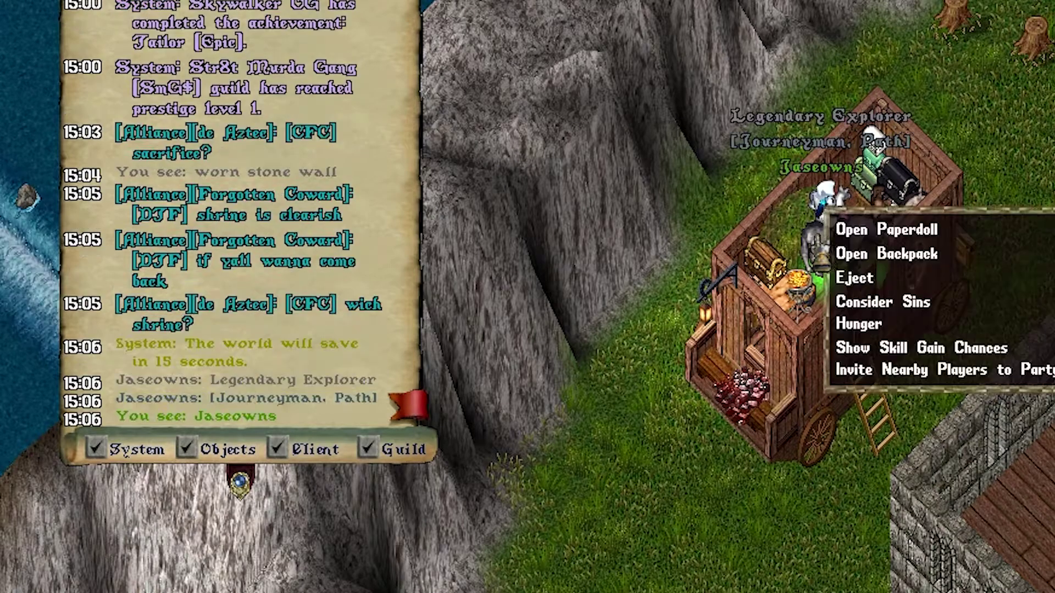
{"action": "left_click", "coordinate": [176, 401]}
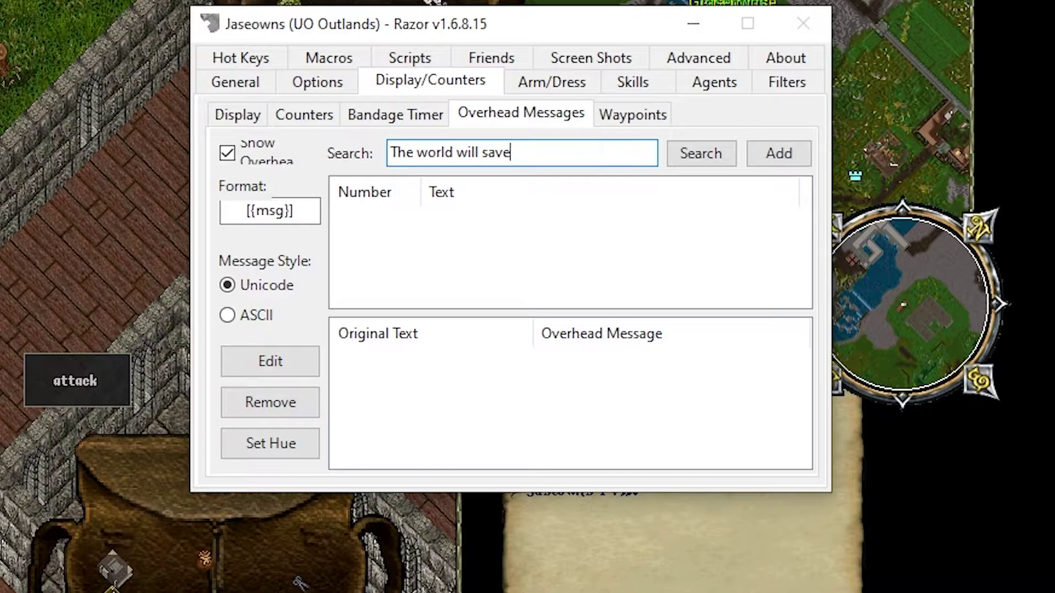
- Search 'The world will save', set it up anyway, and map it to 'Game will save soon...'
{"action": "left_click", "coordinate": [701, 154]}
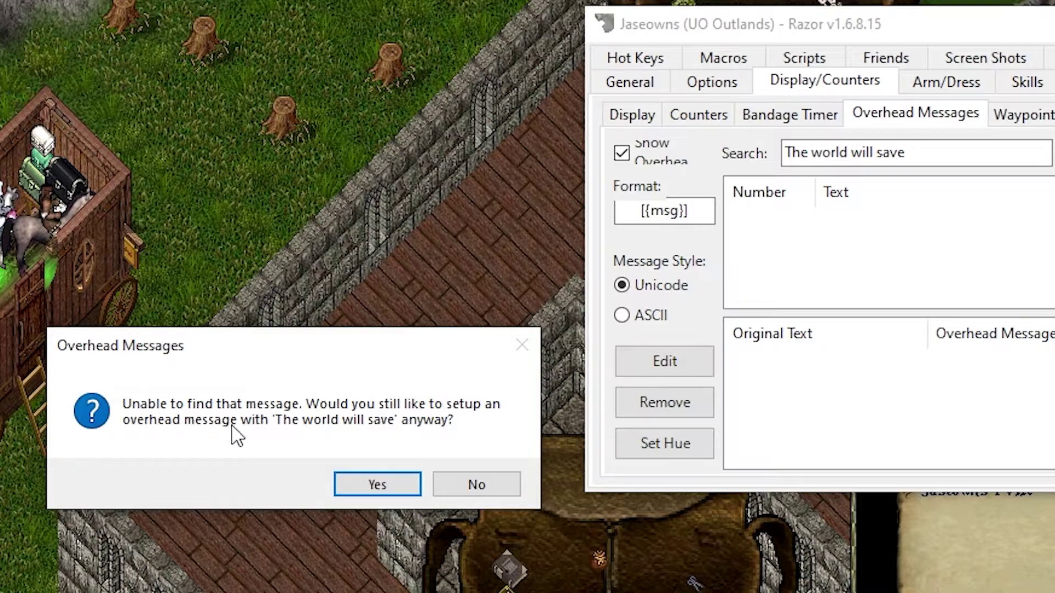
{"action": "left_click", "coordinate": [369, 486]}
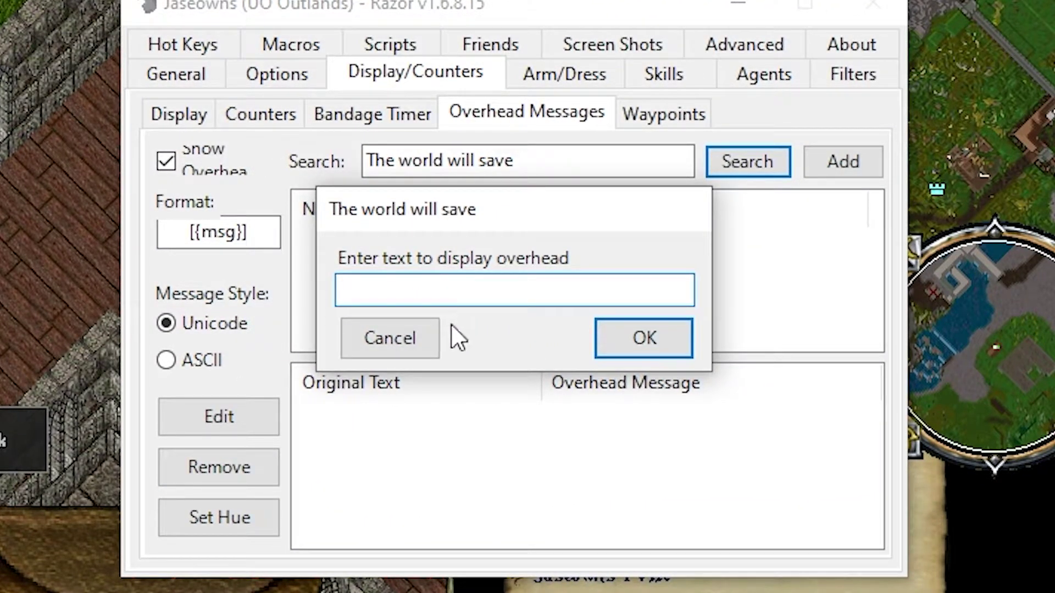
{"action": "type", "text": "Game will save soon..."}
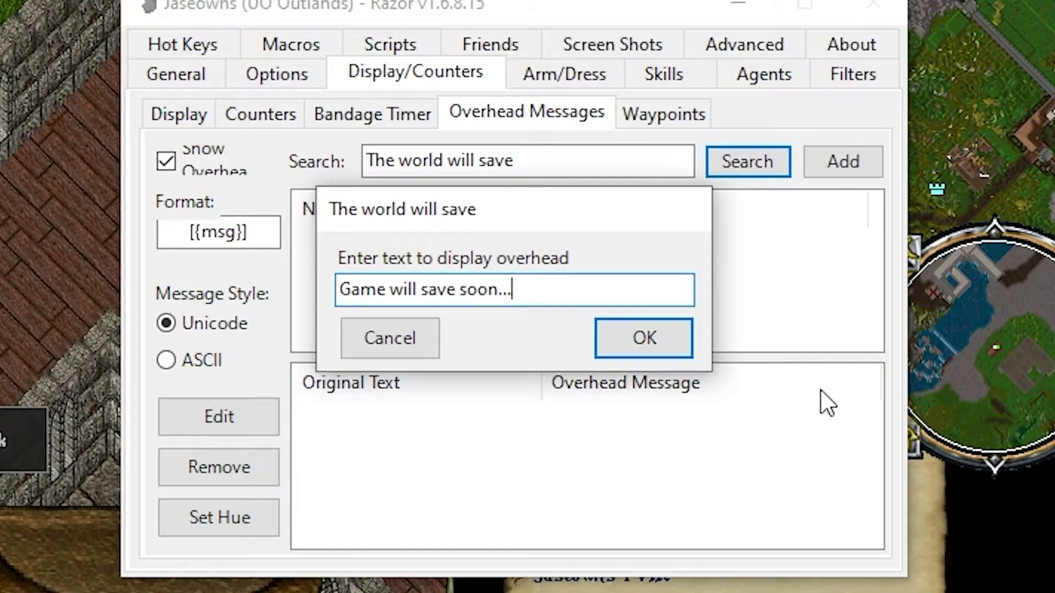
{"action": "left_click", "coordinate": [626, 343]}
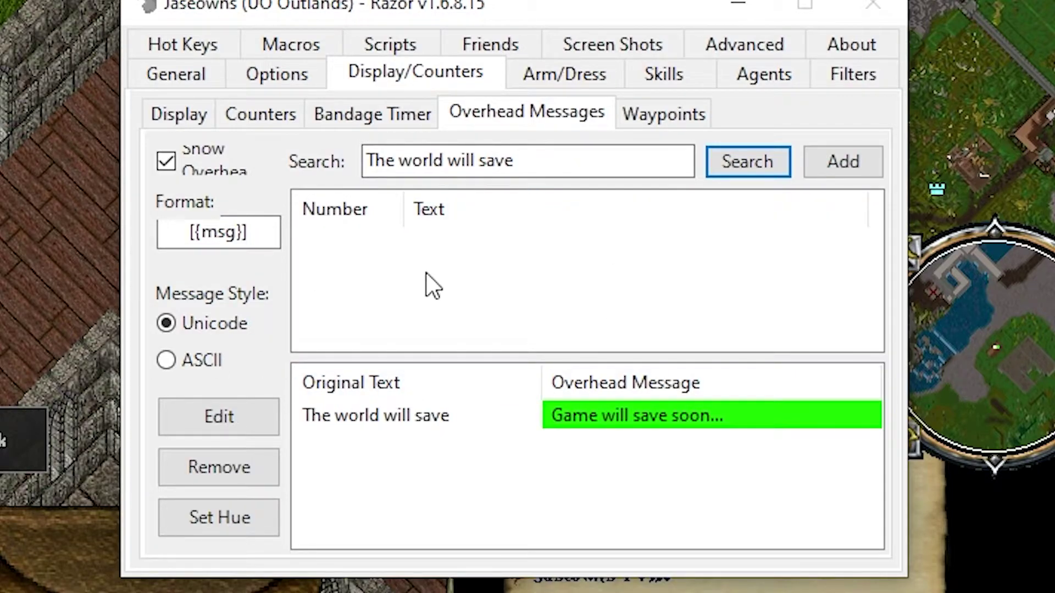
- Map the message 'The world is saving' to the overhead text 'Game saving...'
{"action": "left_click", "coordinate": [462, 159]}
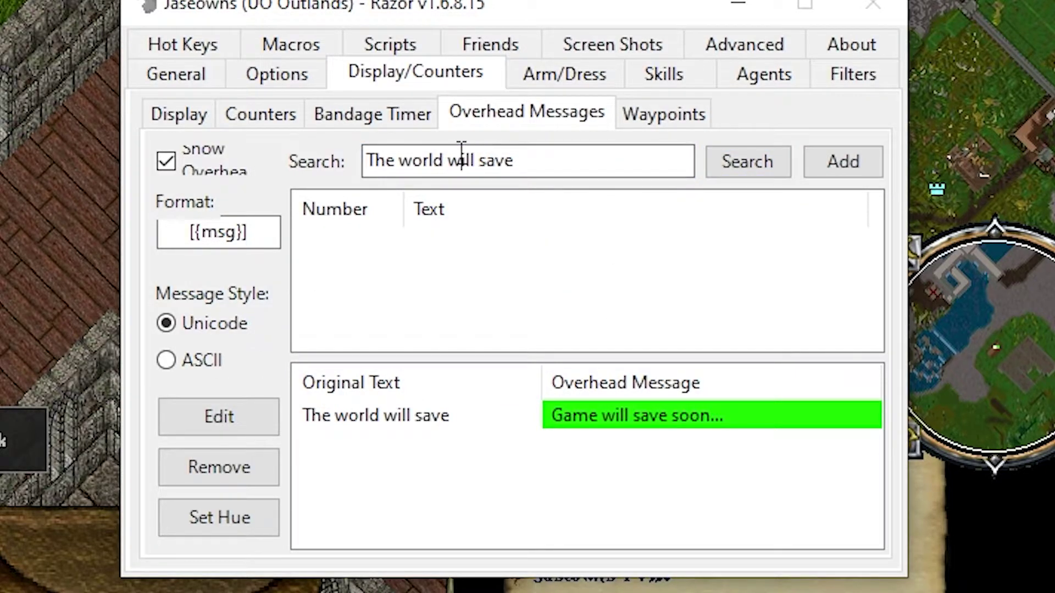
{"action": "left_click_drag", "start_coordinate": [532, 167], "coordinate": [242, 159]}
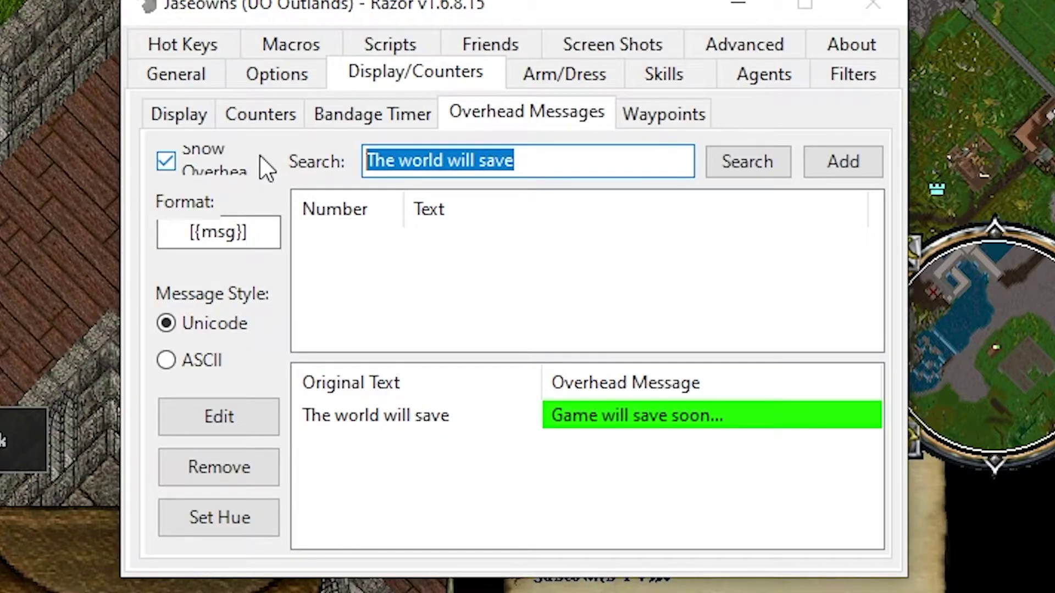
{"action": "type", "text": "The world is savingf"}
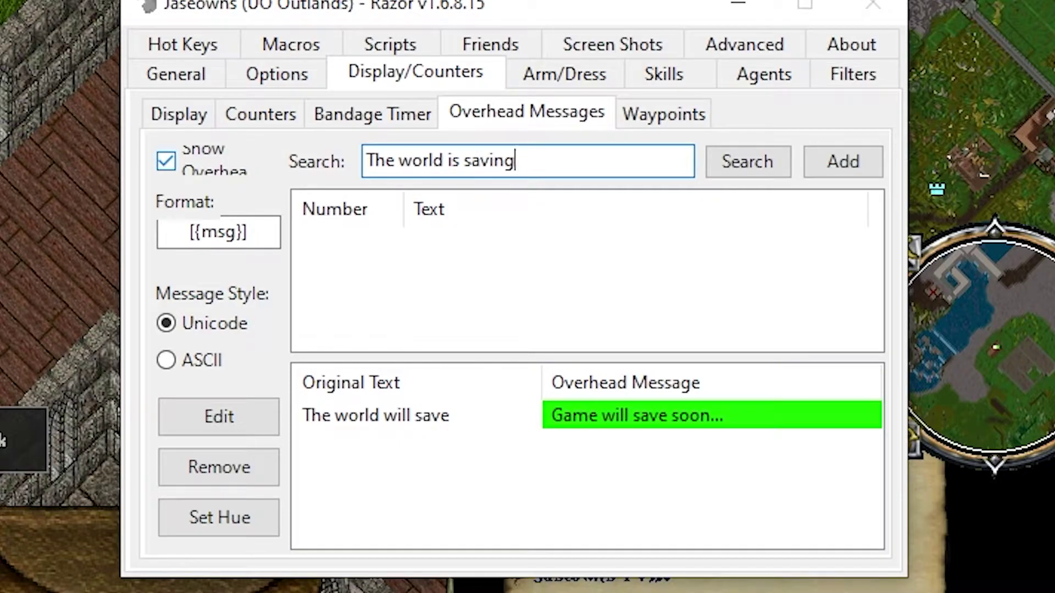
{"action": "left_click", "coordinate": [727, 170]}
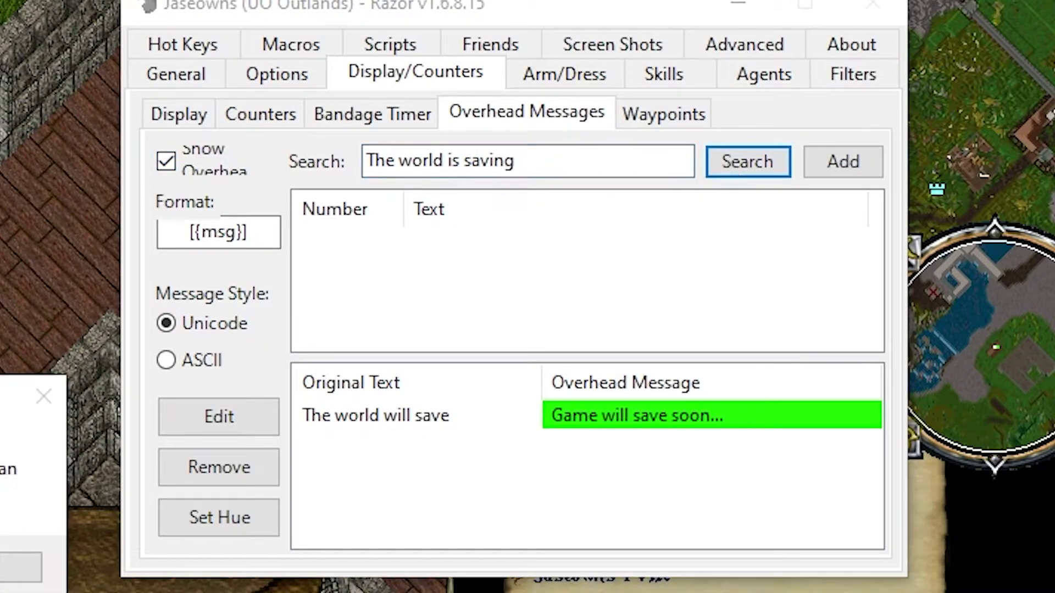
{"action": "key", "text": "Return"}
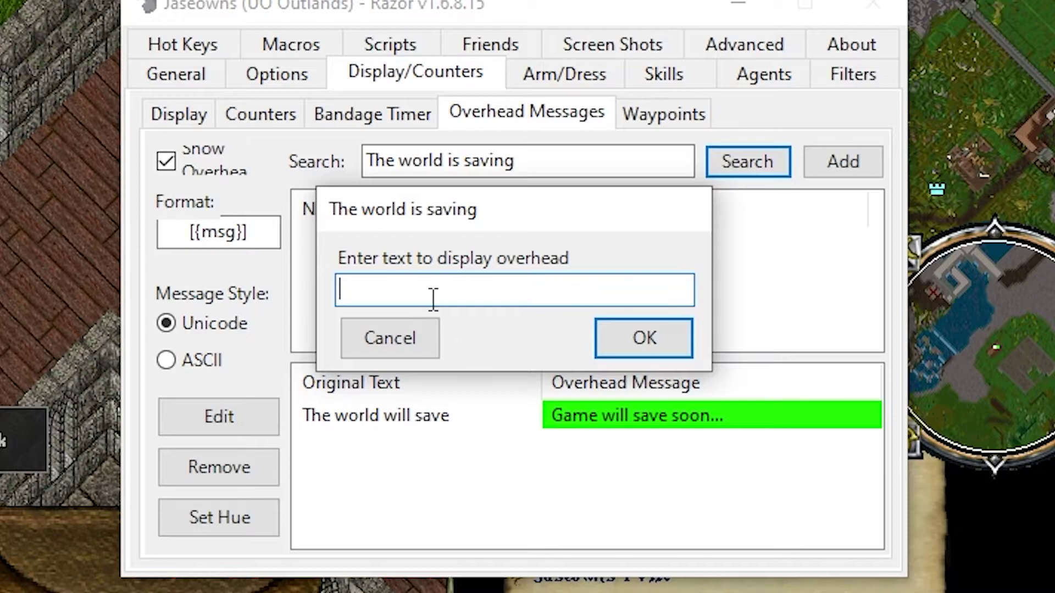
{"action": "type", "text": "Game saving..."}
{"action": "left_click", "coordinate": [637, 340]}
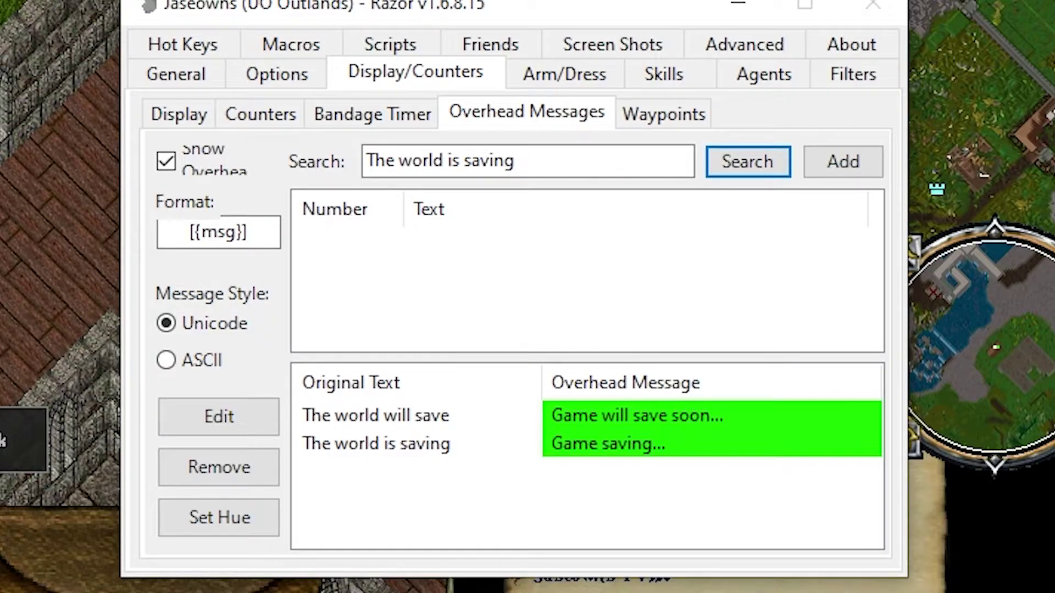
- Map 'World save complete' to 'Game saved!', correcting the capital S to lowercase
{"action": "left_click", "coordinate": [489, 172]}
{"action": "key", "text": "ctrl+a"}
{"action": "type", "text": "WQ"}
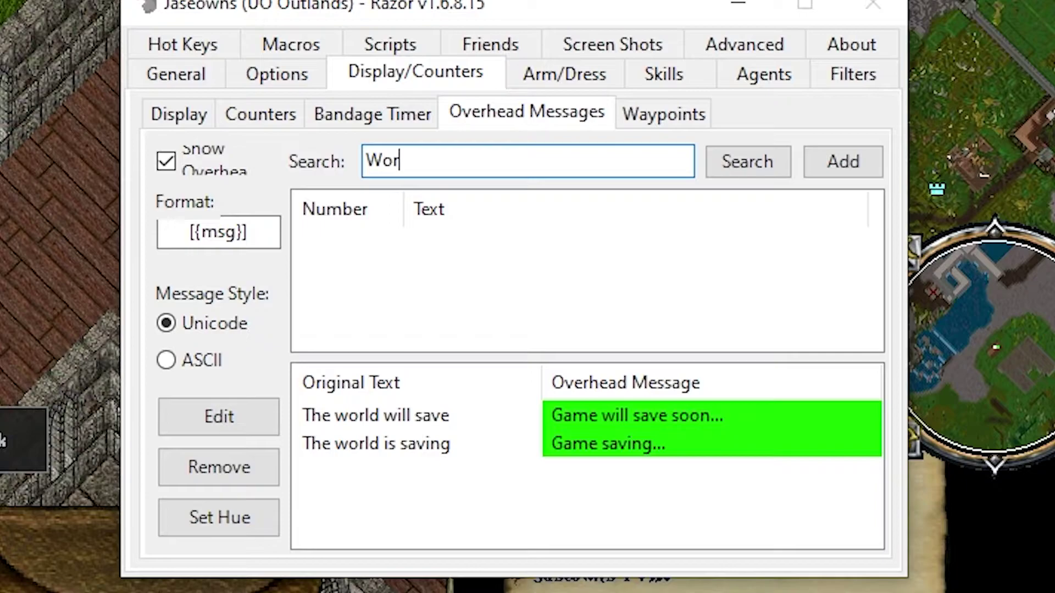
{"action": "type", "text": "rld save complete"}
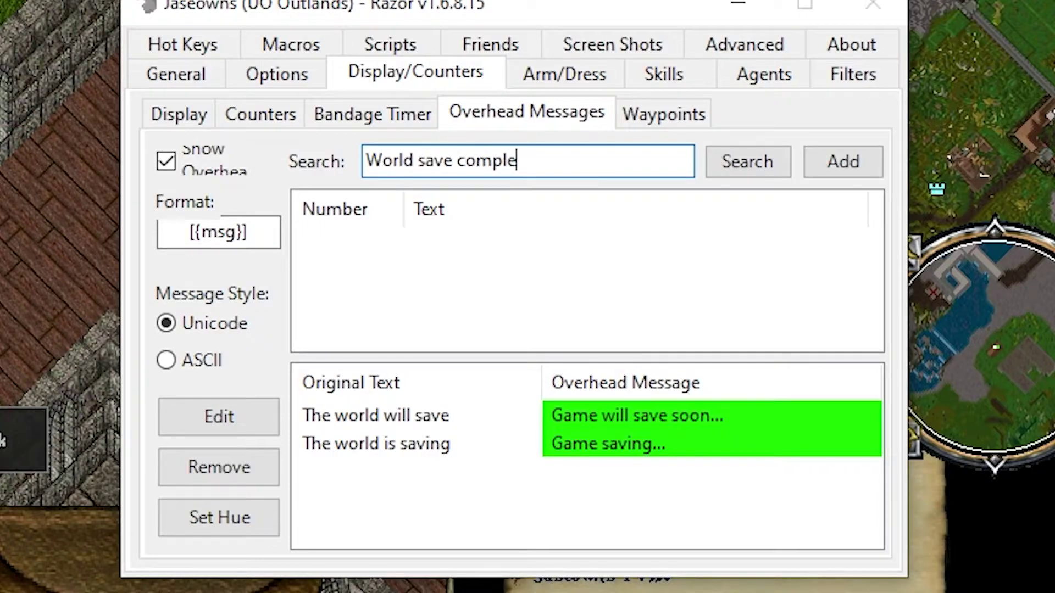
{"action": "left_click", "coordinate": [742, 164]}
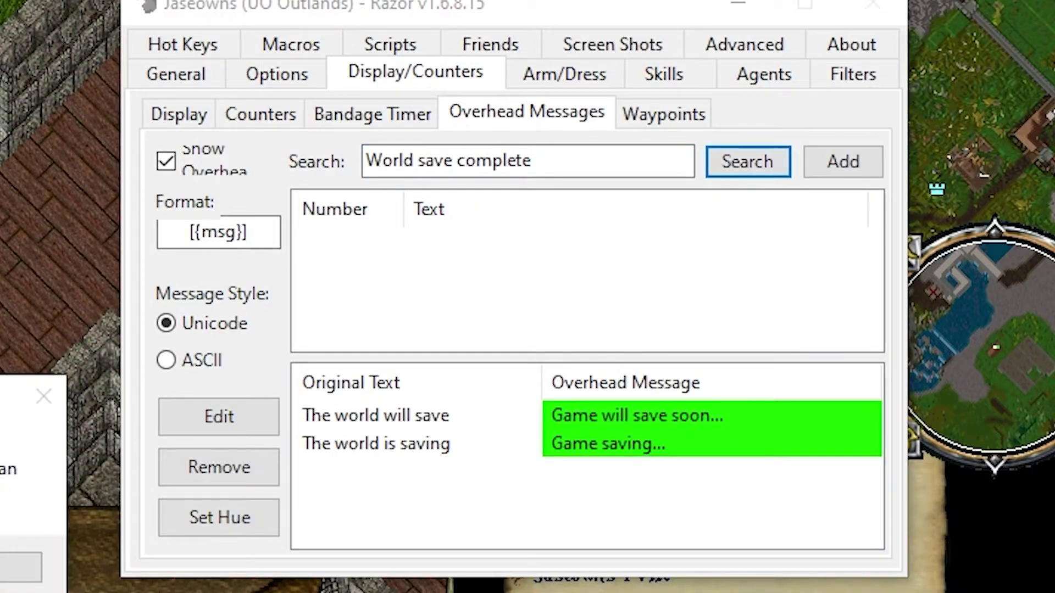
{"action": "type", "text": "Game Saved!"}
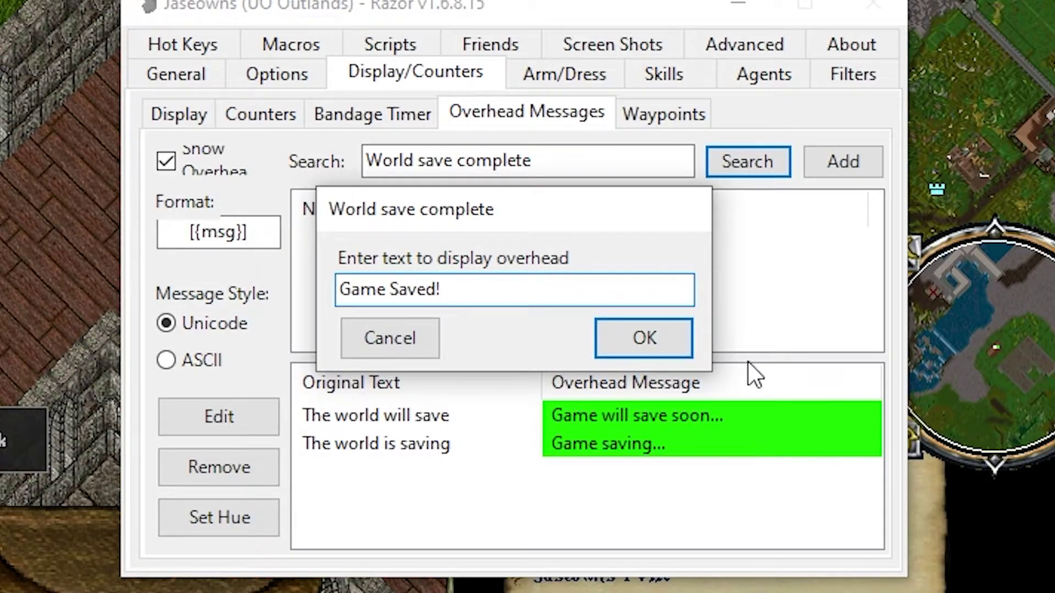
{"action": "left_click", "coordinate": [390, 289]}
{"action": "key", "text": "Delete"}
{"action": "type", "text": "s"}
{"action": "left_click", "coordinate": [606, 342]}
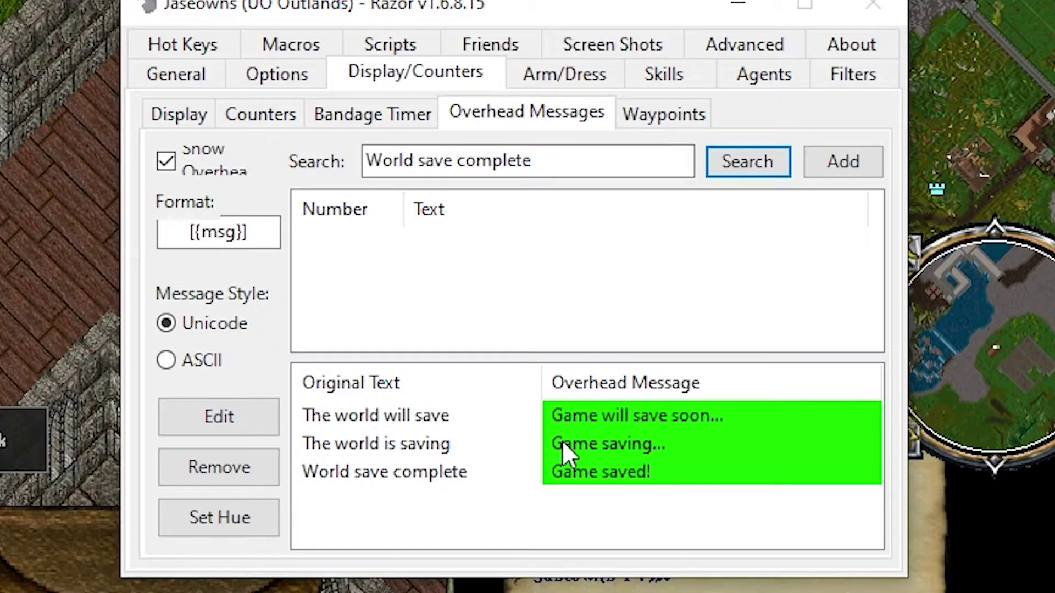
- Give the 'Game will save soon...' mapping hue 18 (purple)
{"action": "left_click", "coordinate": [451, 409]}
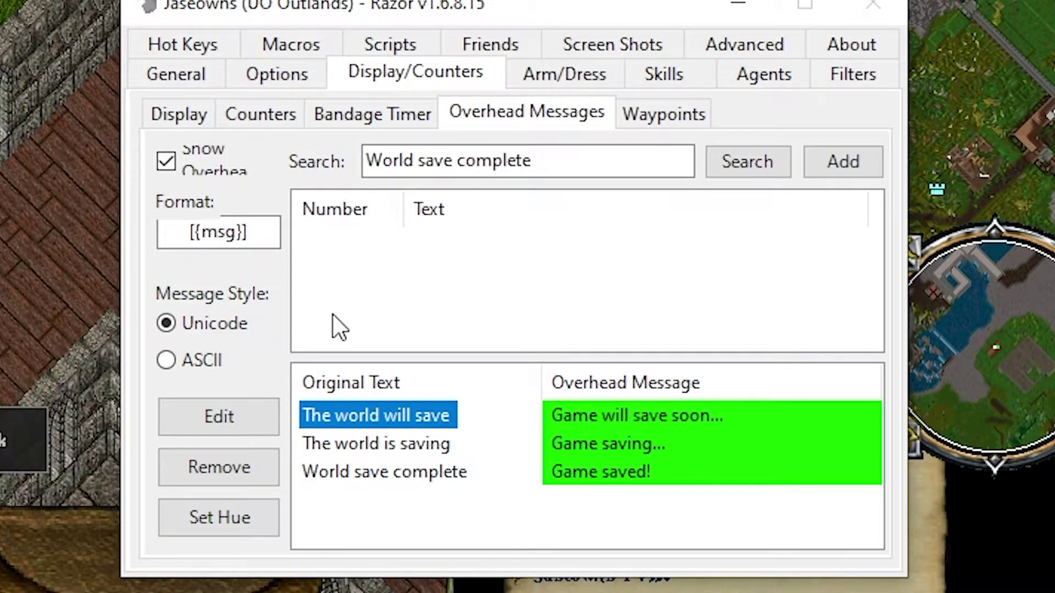
{"action": "left_click", "coordinate": [361, 446]}
{"action": "left_click", "coordinate": [366, 427]}
{"action": "left_click", "coordinate": [203, 521]}
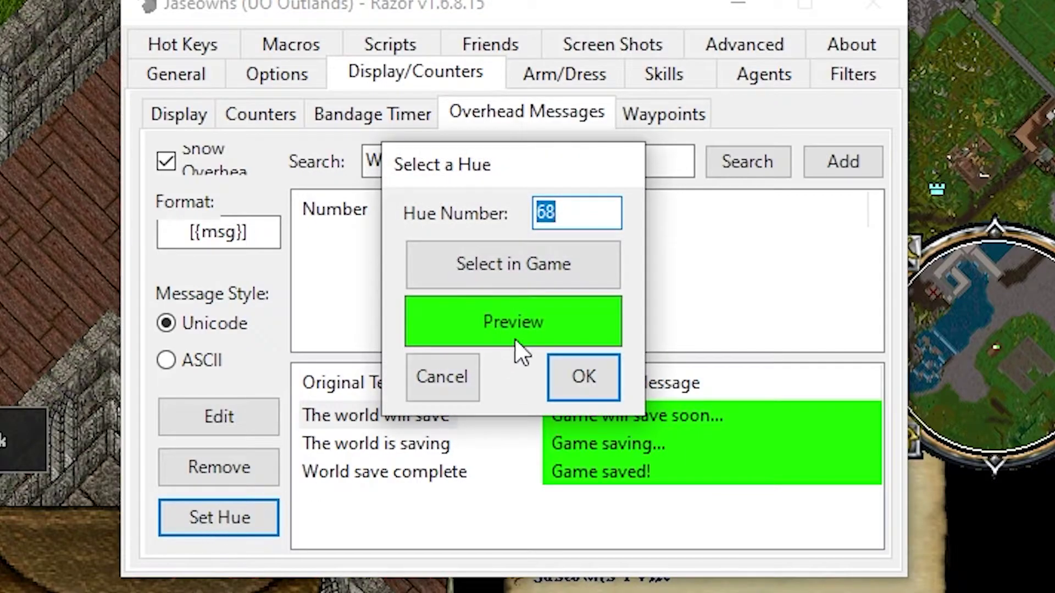
{"action": "type", "text": "18"}
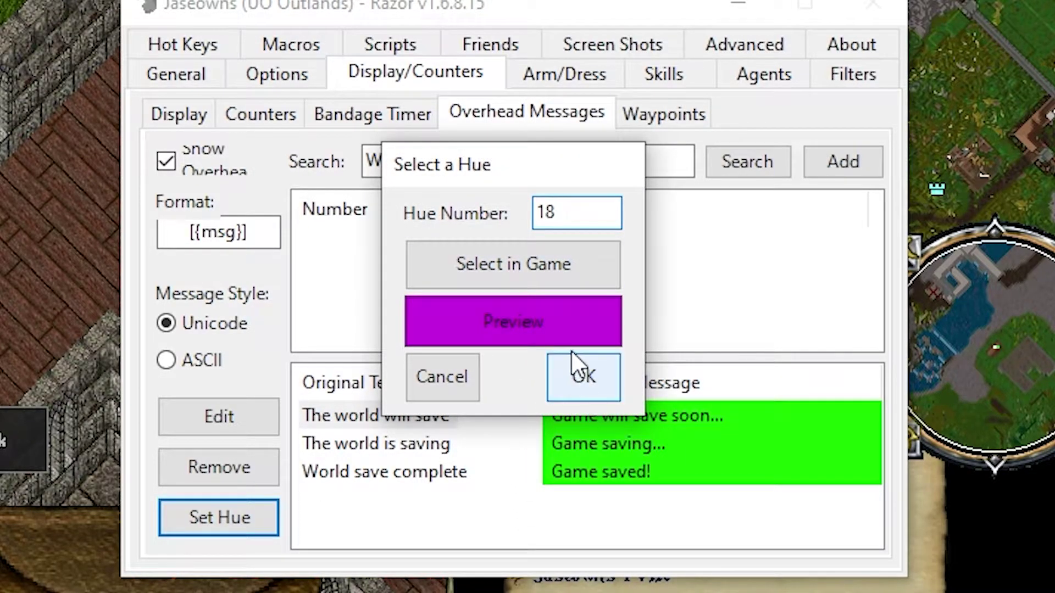
{"action": "left_click", "coordinate": [522, 275]}
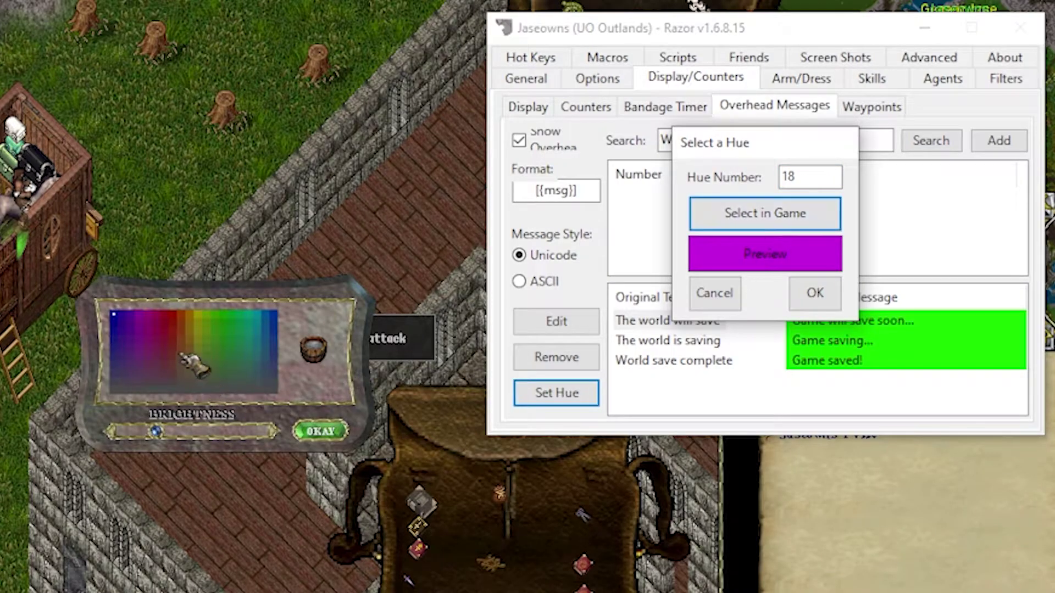
{"action": "left_click", "coordinate": [144, 324]}
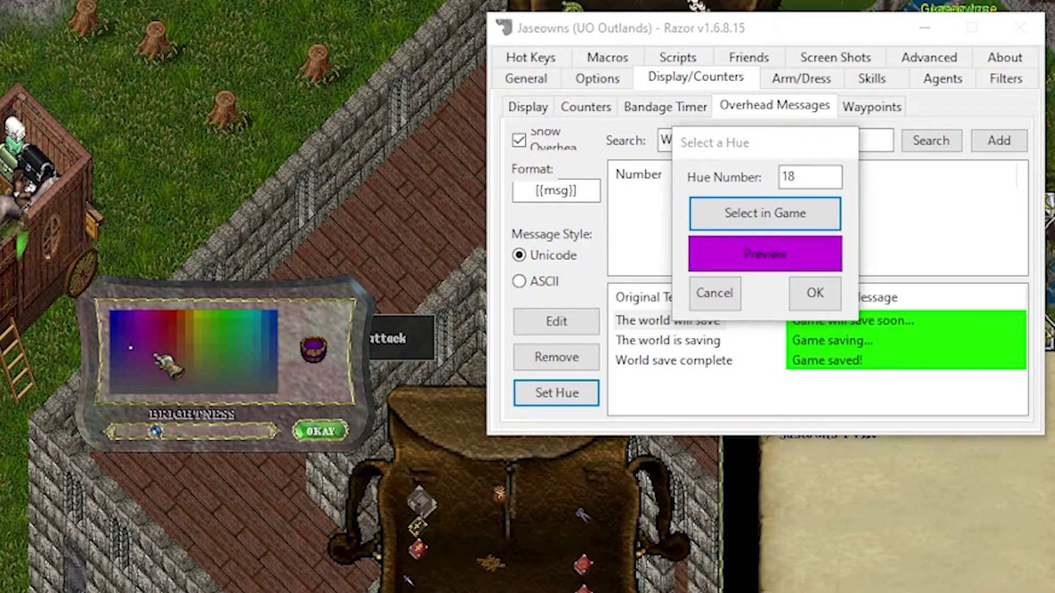
{"action": "left_click", "coordinate": [320, 431]}
{"action": "double_click", "coordinate": [832, 176]}
{"action": "type", "text": "18"}
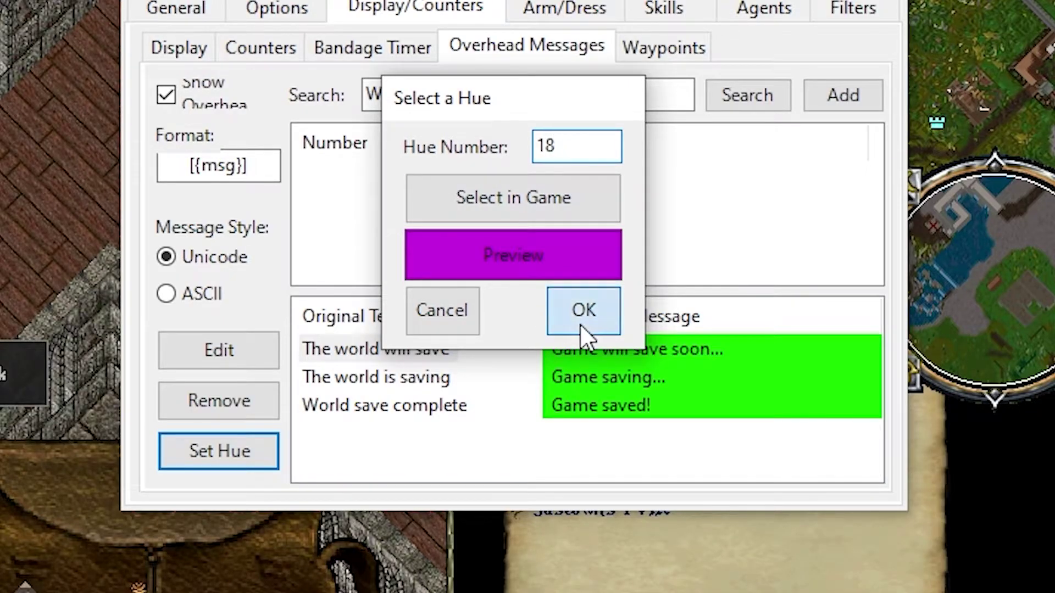
{"action": "left_click", "coordinate": [584, 330]}
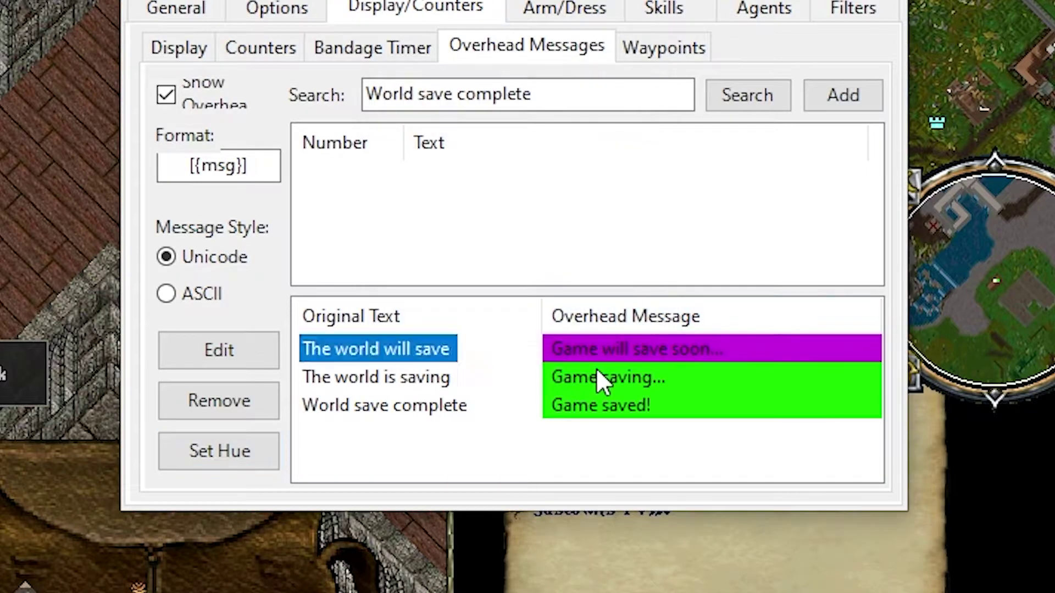
- Set hue 18 on the 'Game saving...' and 'Game saved!' mappings, then clear the selection
{"action": "left_click", "coordinate": [391, 384]}
{"action": "left_click", "coordinate": [242, 457]}
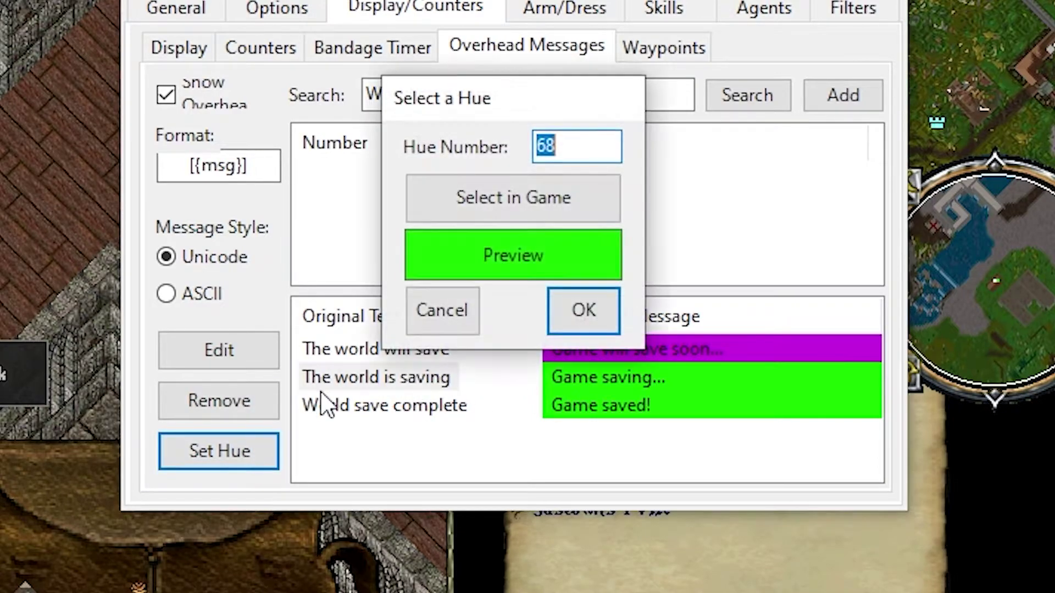
{"action": "type", "text": "18"}
{"action": "left_click", "coordinate": [577, 311]}
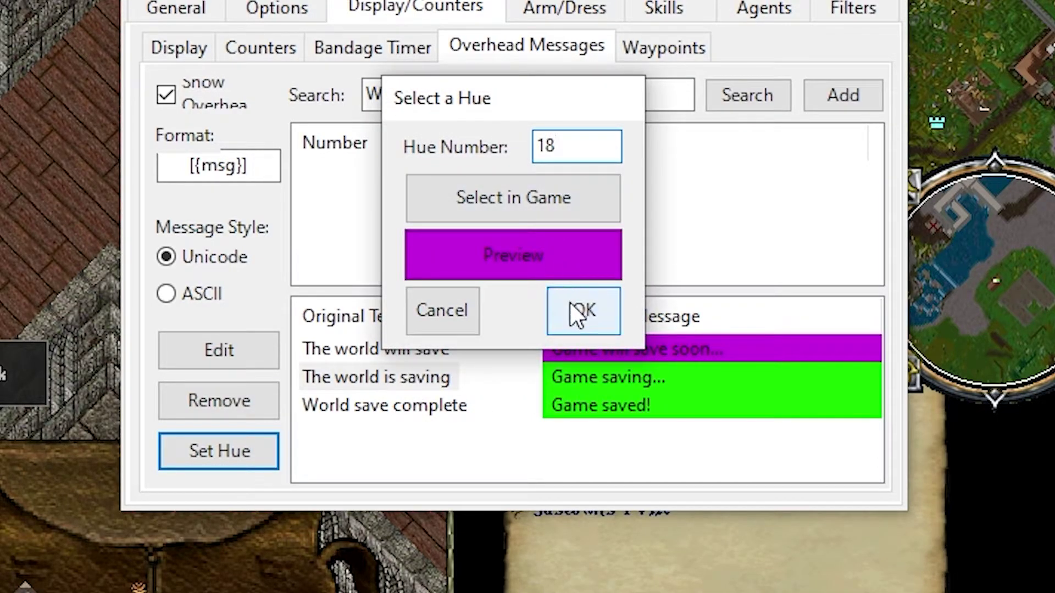
{"action": "left_click", "coordinate": [330, 409]}
{"action": "left_click", "coordinate": [219, 451]}
{"action": "type", "text": "18"}
{"action": "left_click", "coordinate": [558, 329]}
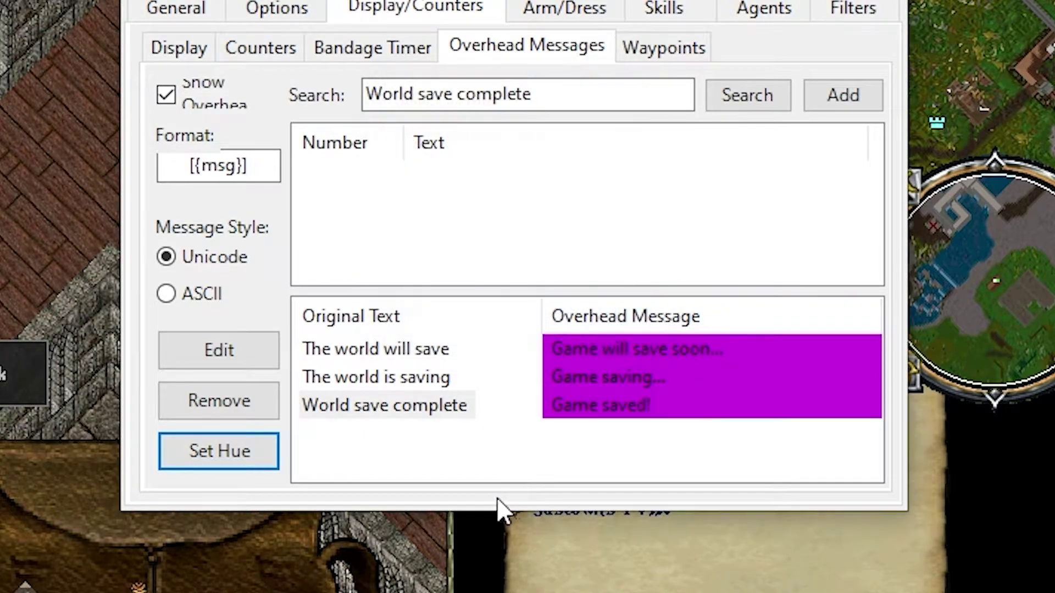
{"action": "left_click", "coordinate": [481, 471]}
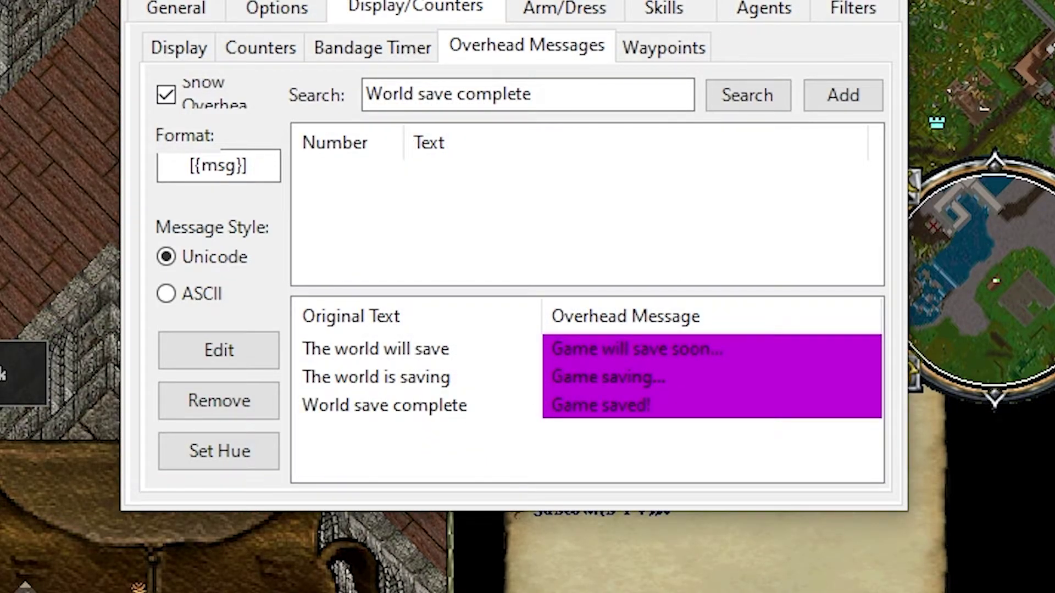